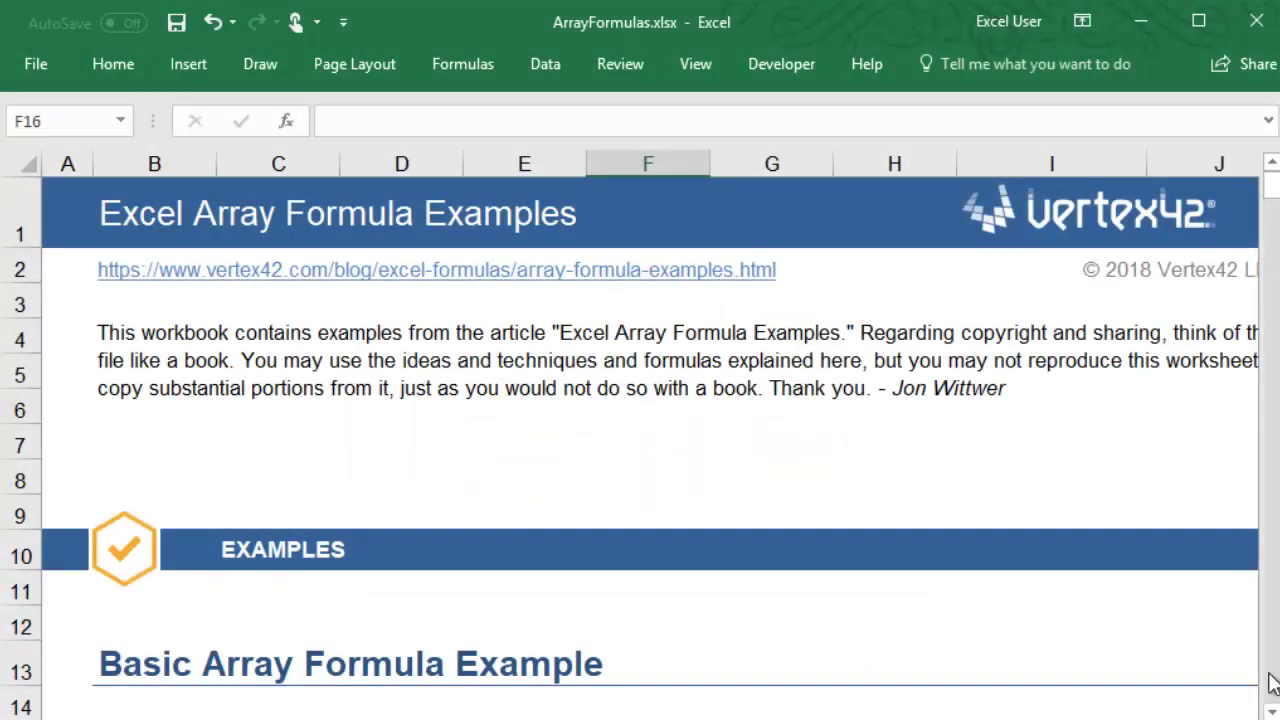
In the Basic Array Formula Example, enter =D16*E16 in F16 for Task 1's completed days.
click(1272, 711)
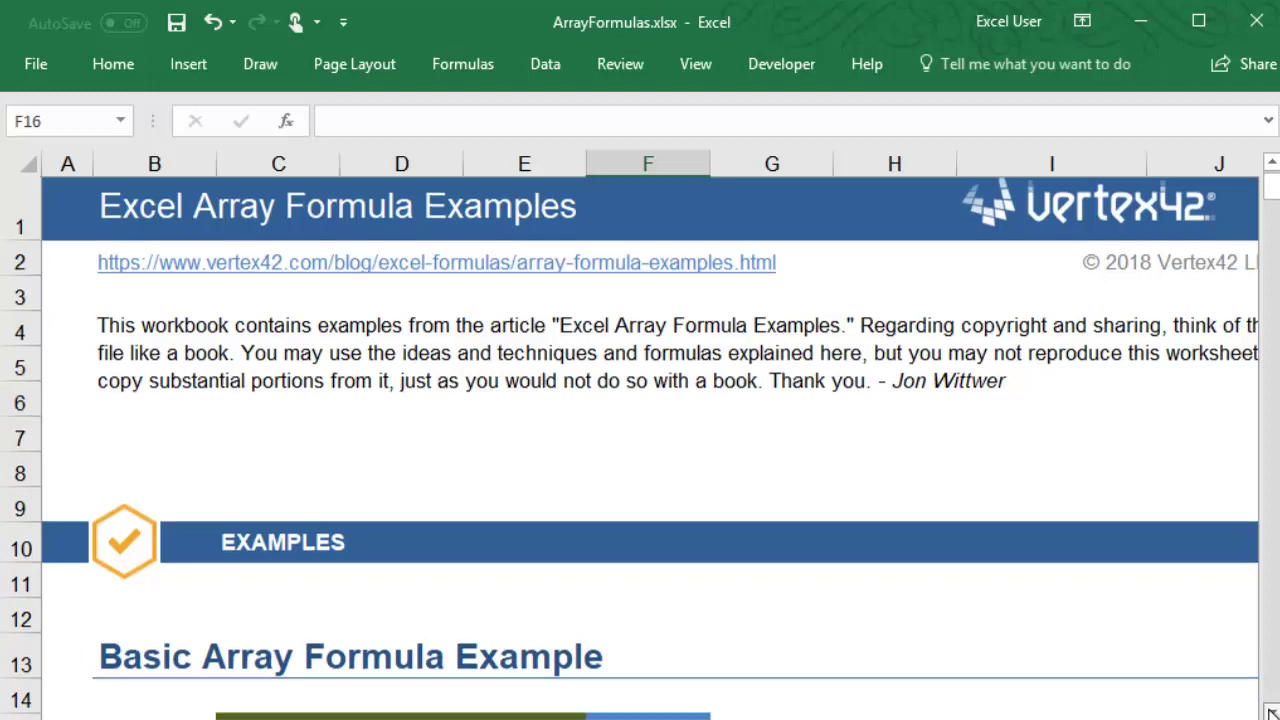
click(1272, 711)
click(1272, 711)
click(1272, 711)
click(1272, 711)
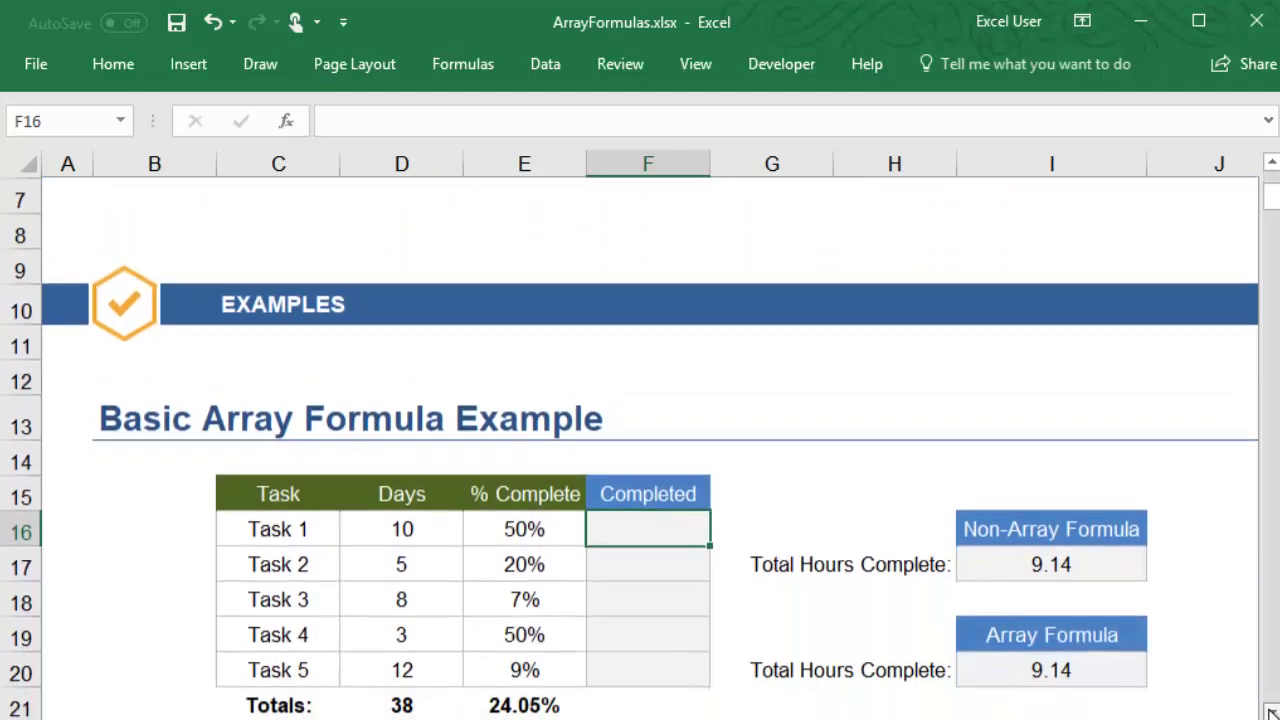
click(1272, 711)
click(1272, 711)
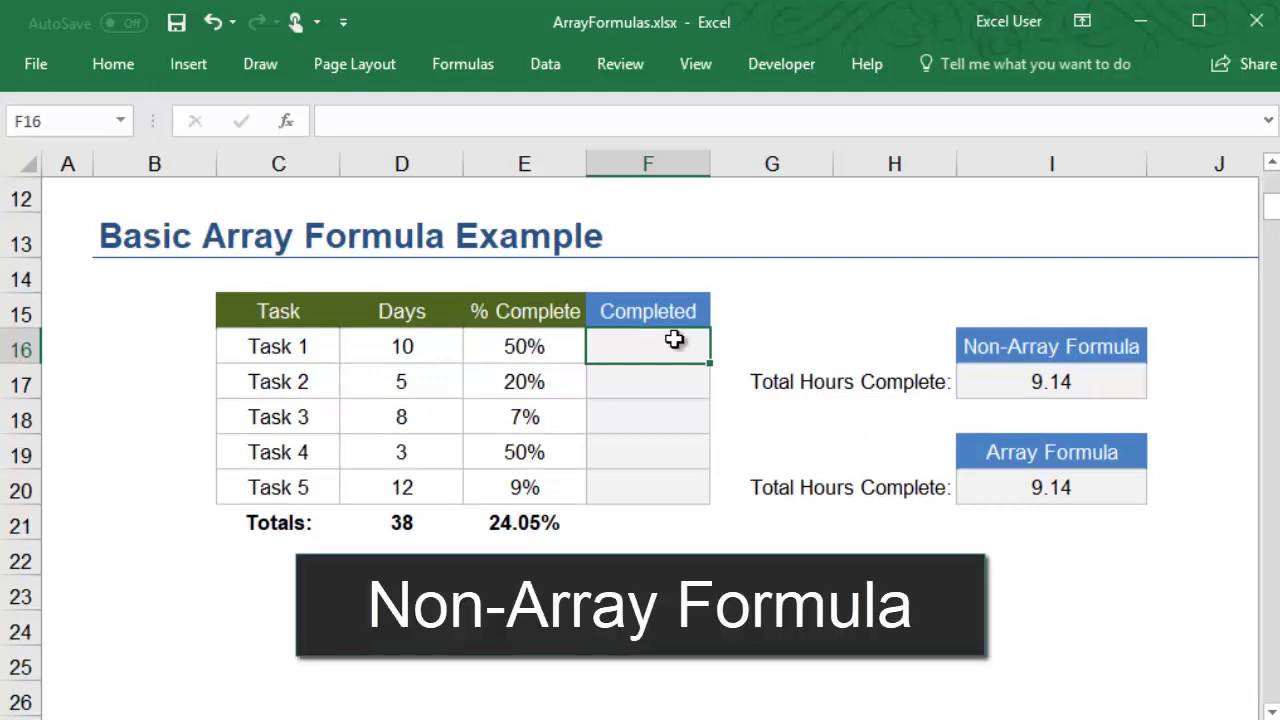
text(=)
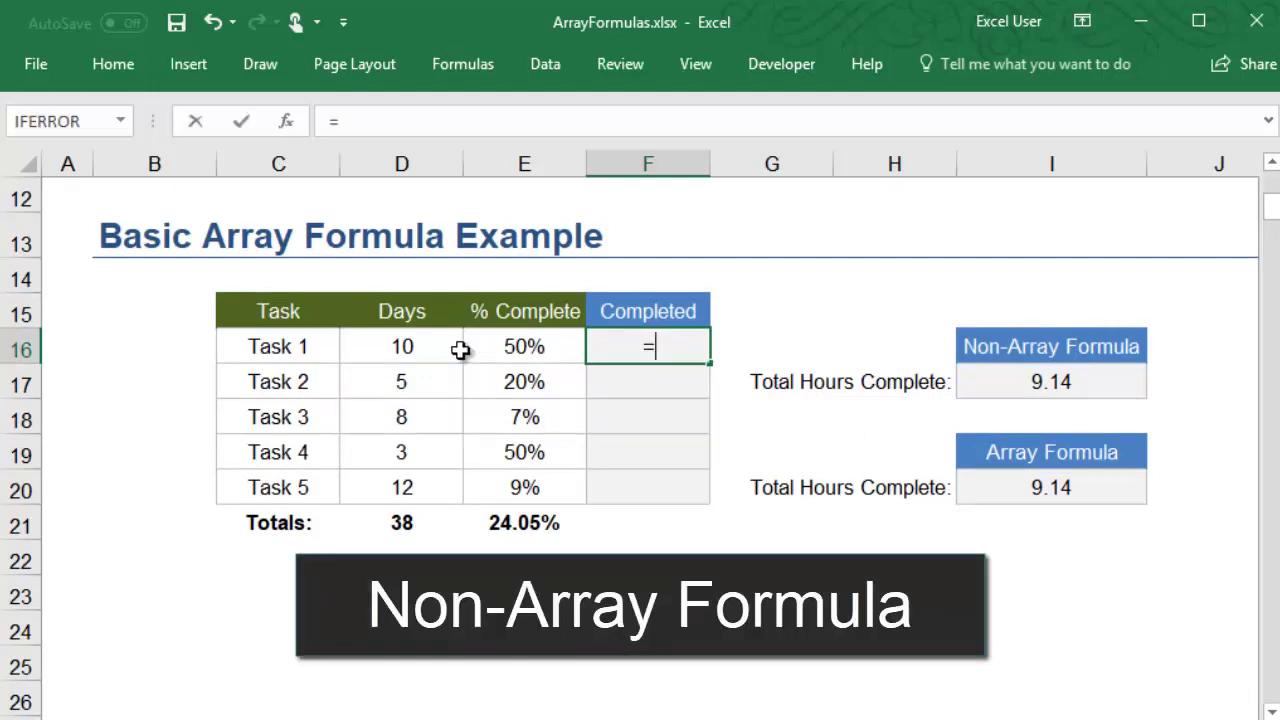
click(430, 347)
text(*)
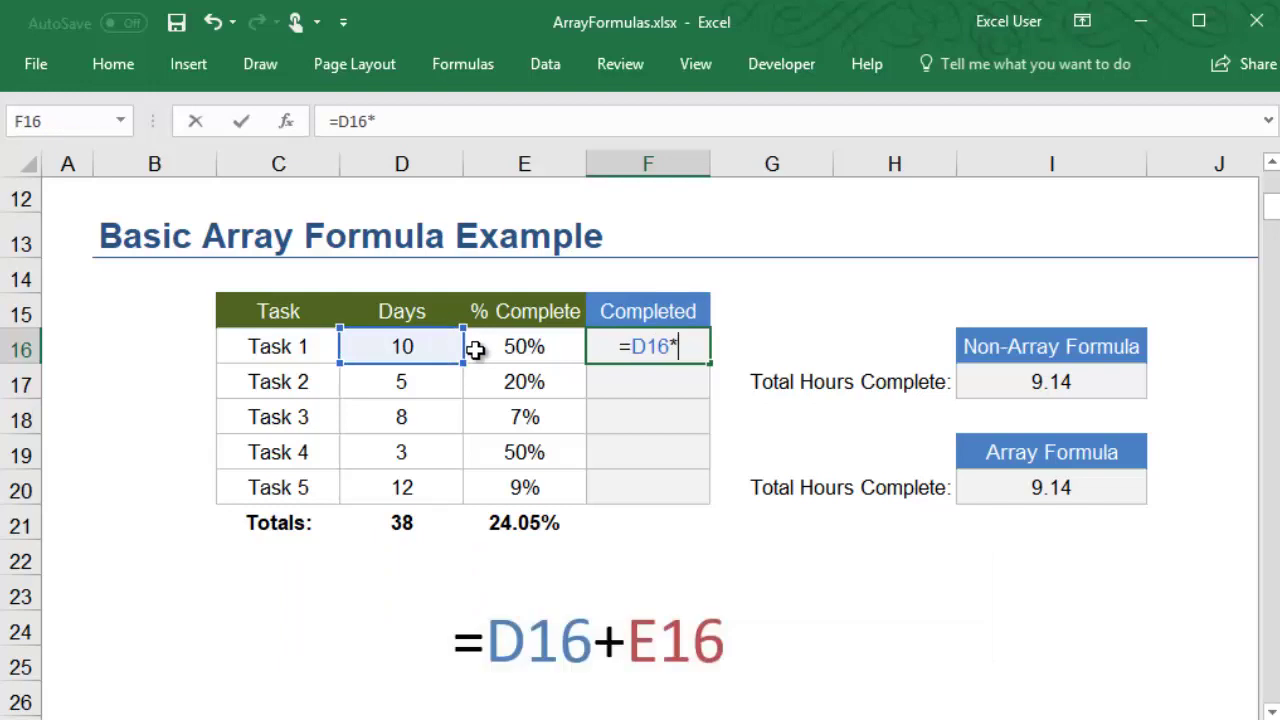
click(475, 349)
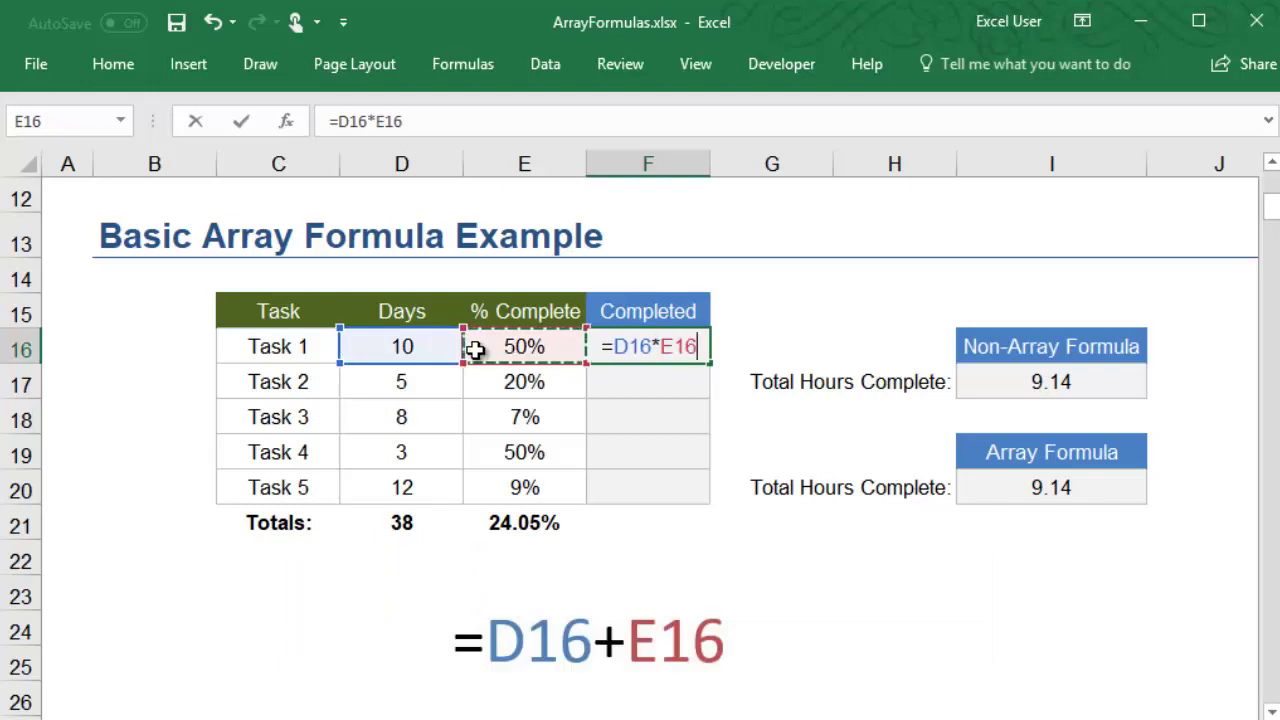
key(Return)
Fill the formula down to F20 and total F16:F20 with =SUM in F21, giving 9.14.
click(694, 349)
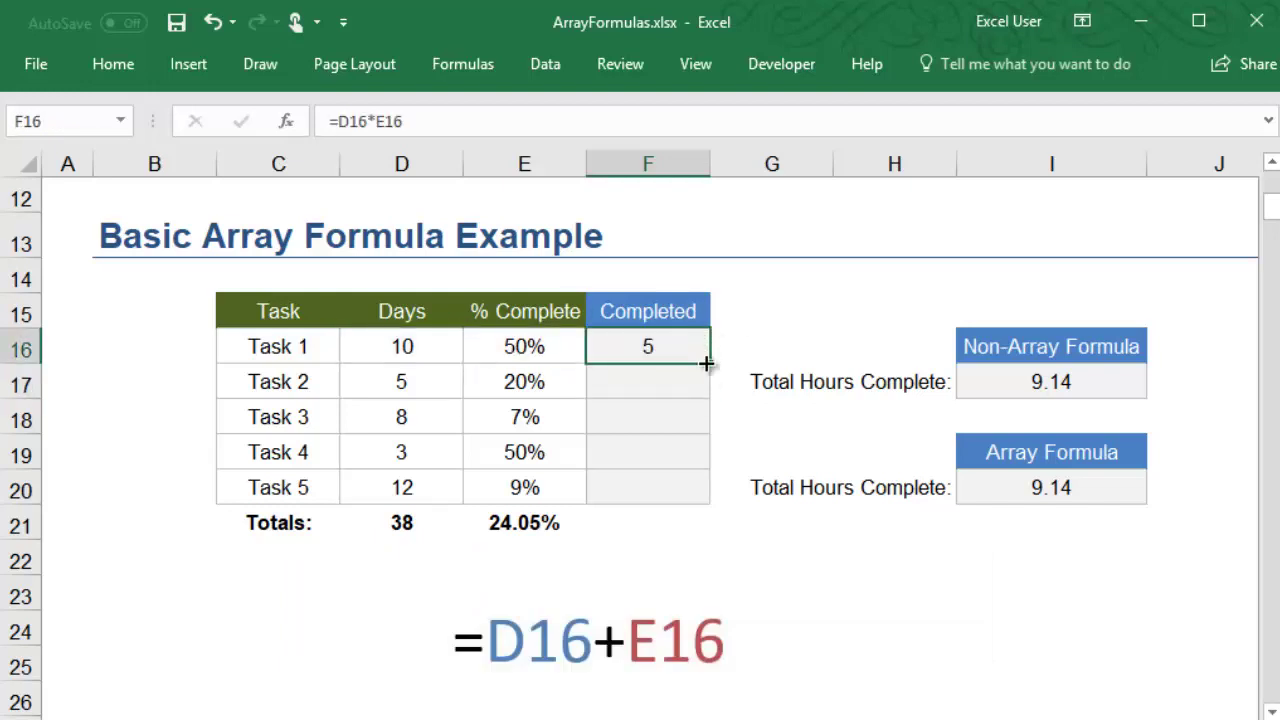
drag(709, 363, 697, 491)
click(666, 520)
text(=sum()
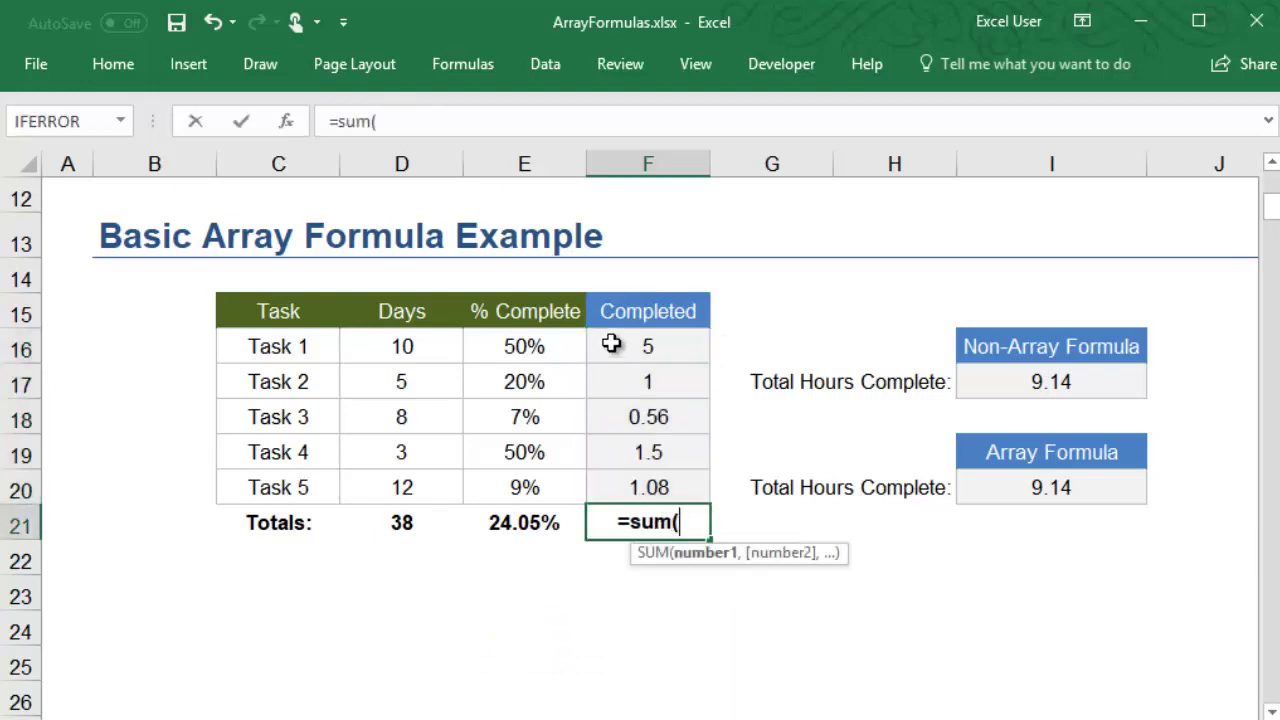
drag(614, 343, 611, 474)
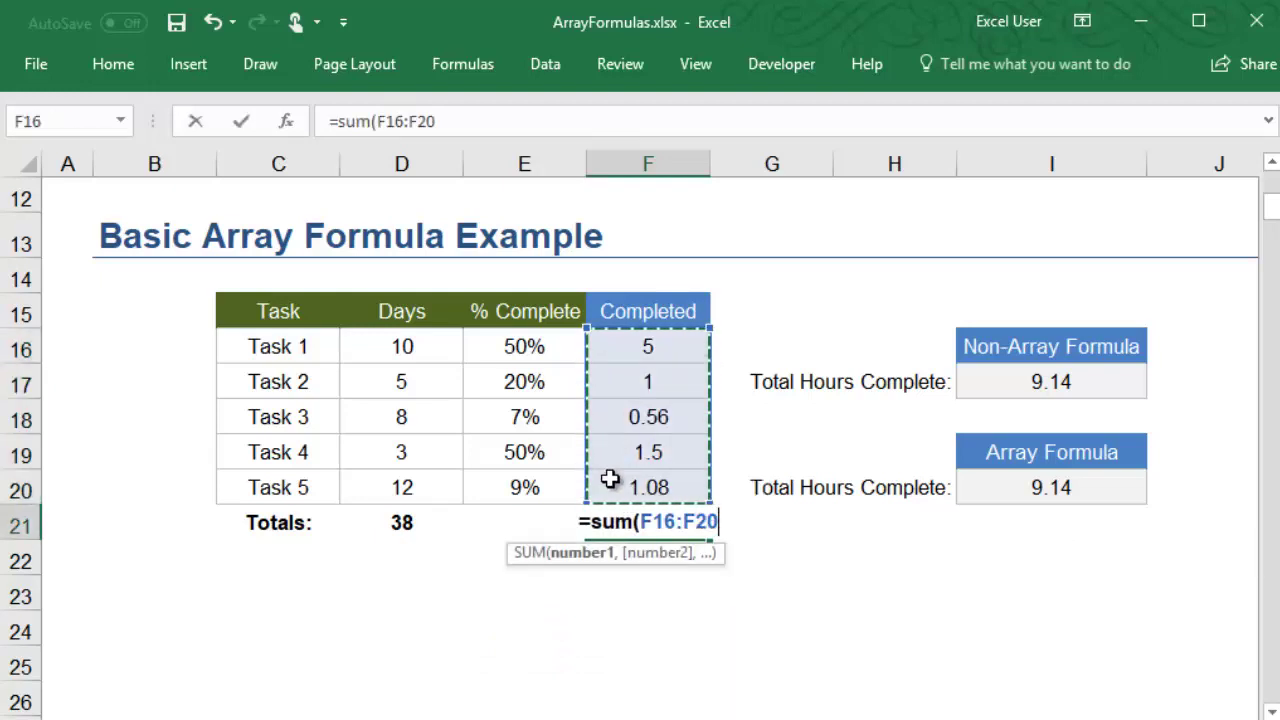
key(Return)
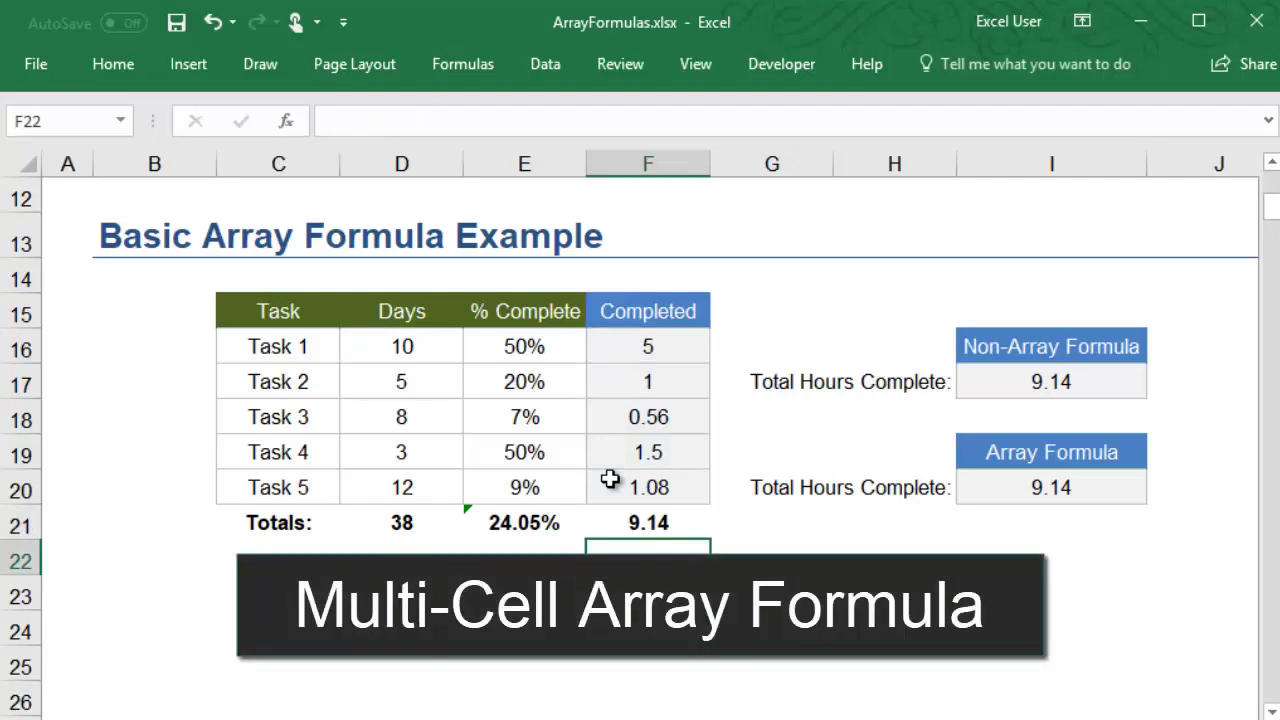
Replace F16:F20 with the single multi-cell array formula {=D16:D20*E16:E20}.
drag(617, 352, 609, 477)
key(Delete)
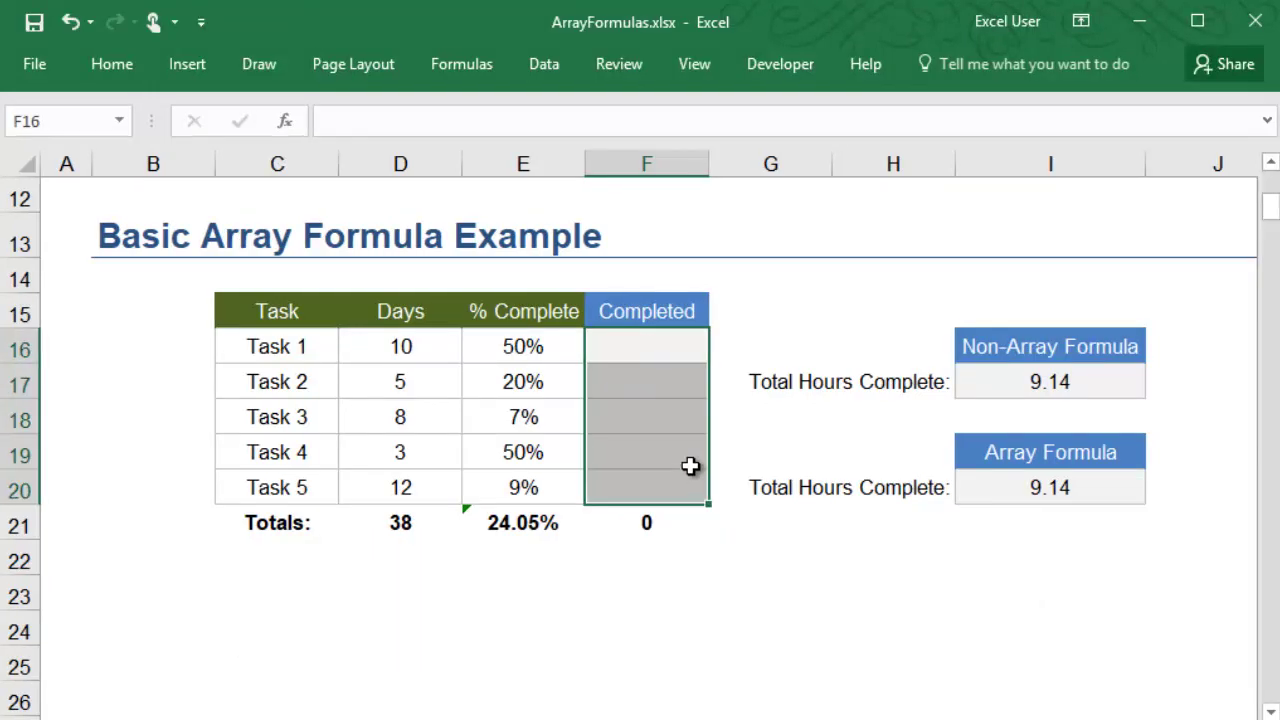
click(625, 112)
text(=)
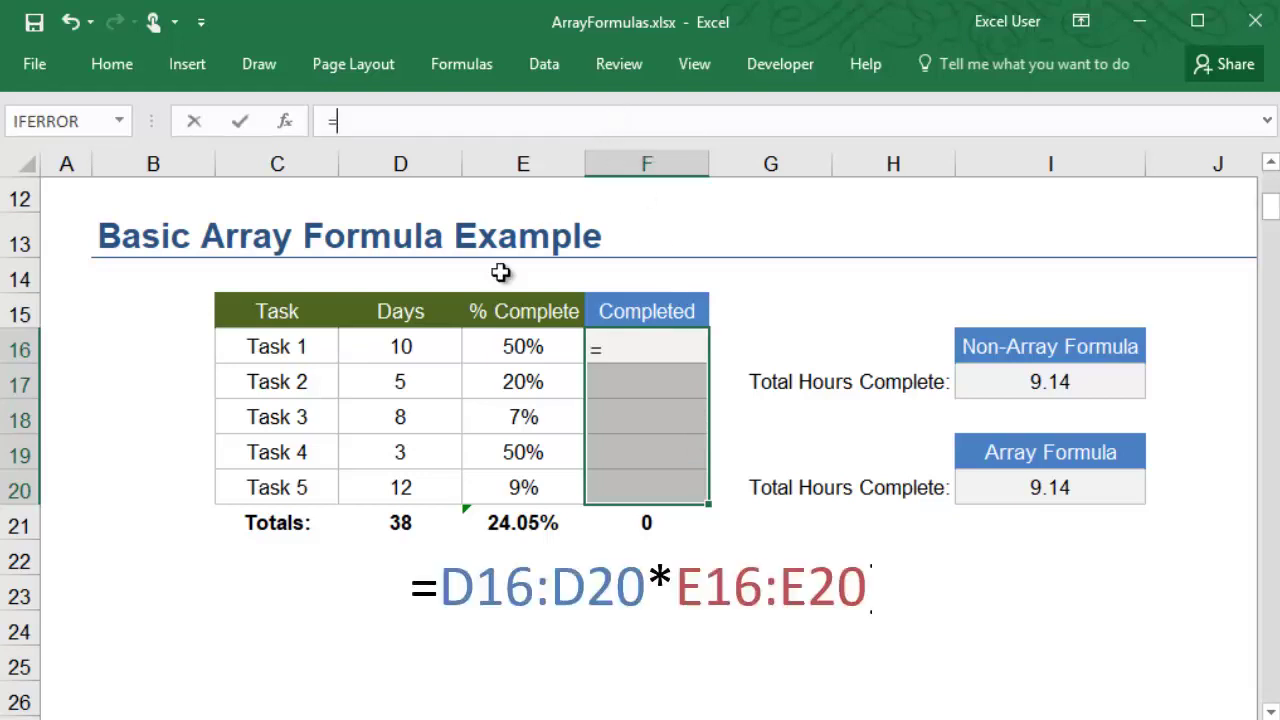
drag(445, 342, 433, 483)
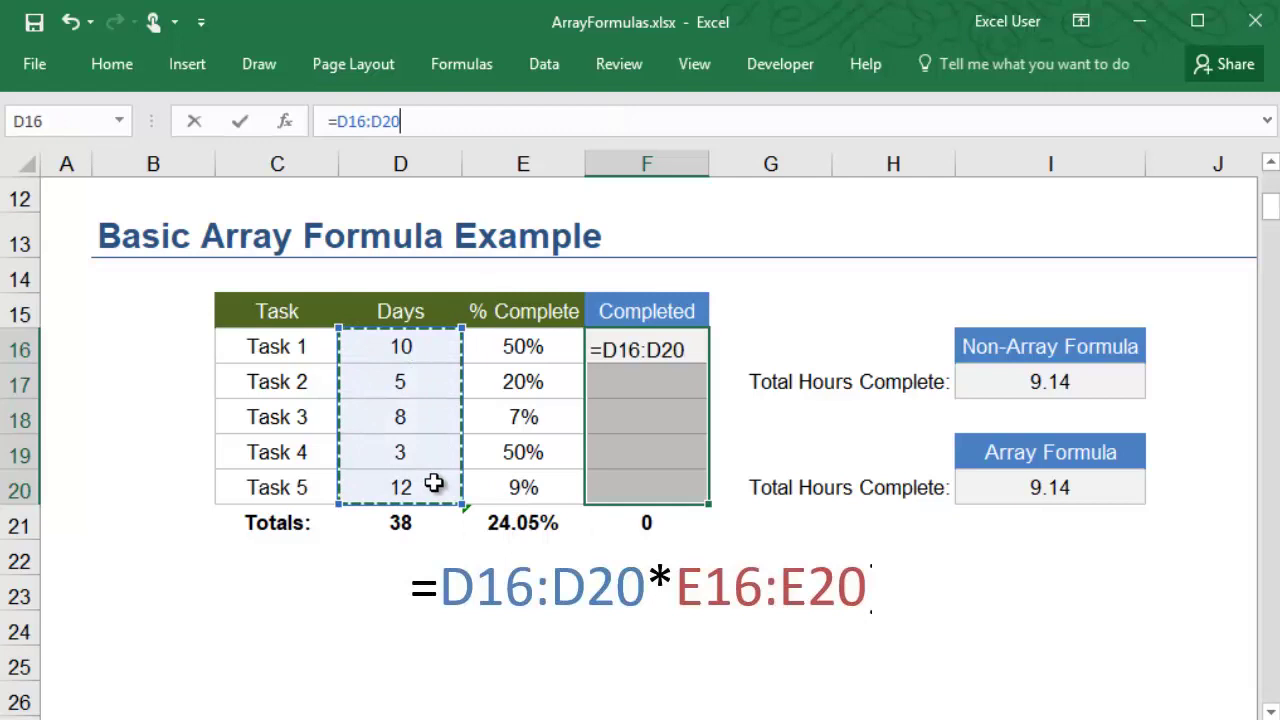
text(*)
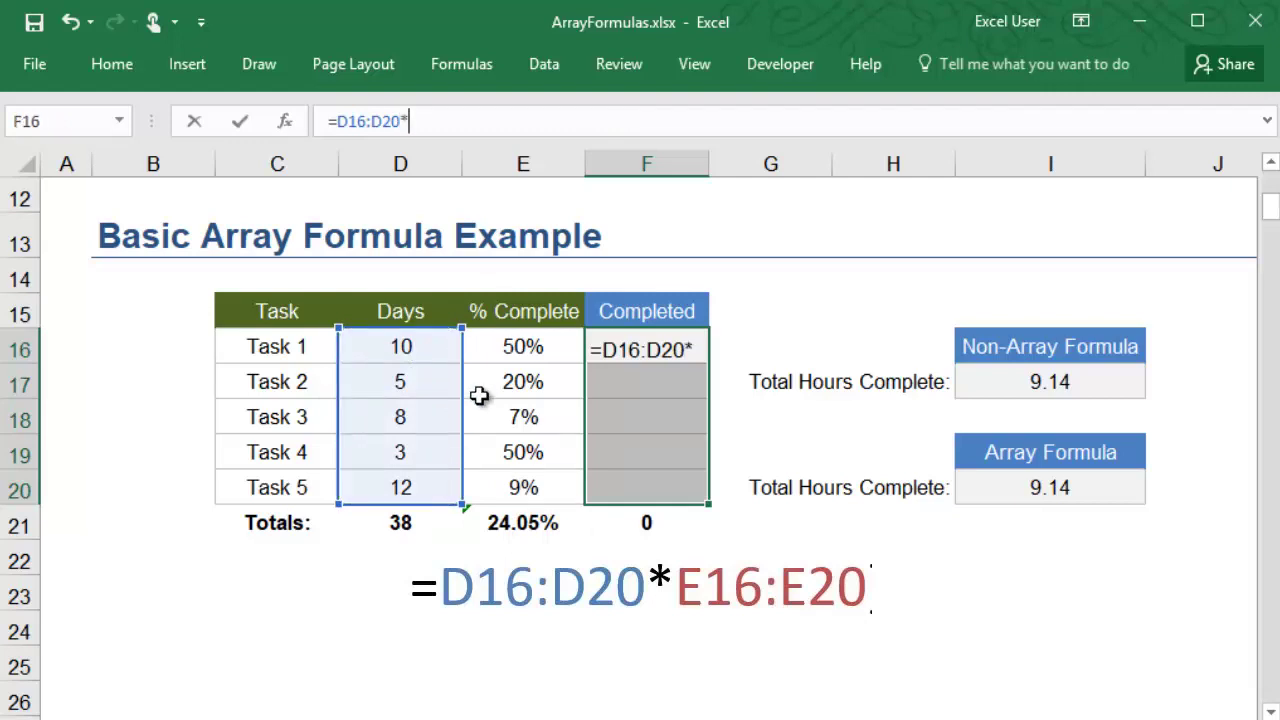
drag(486, 349, 482, 488)
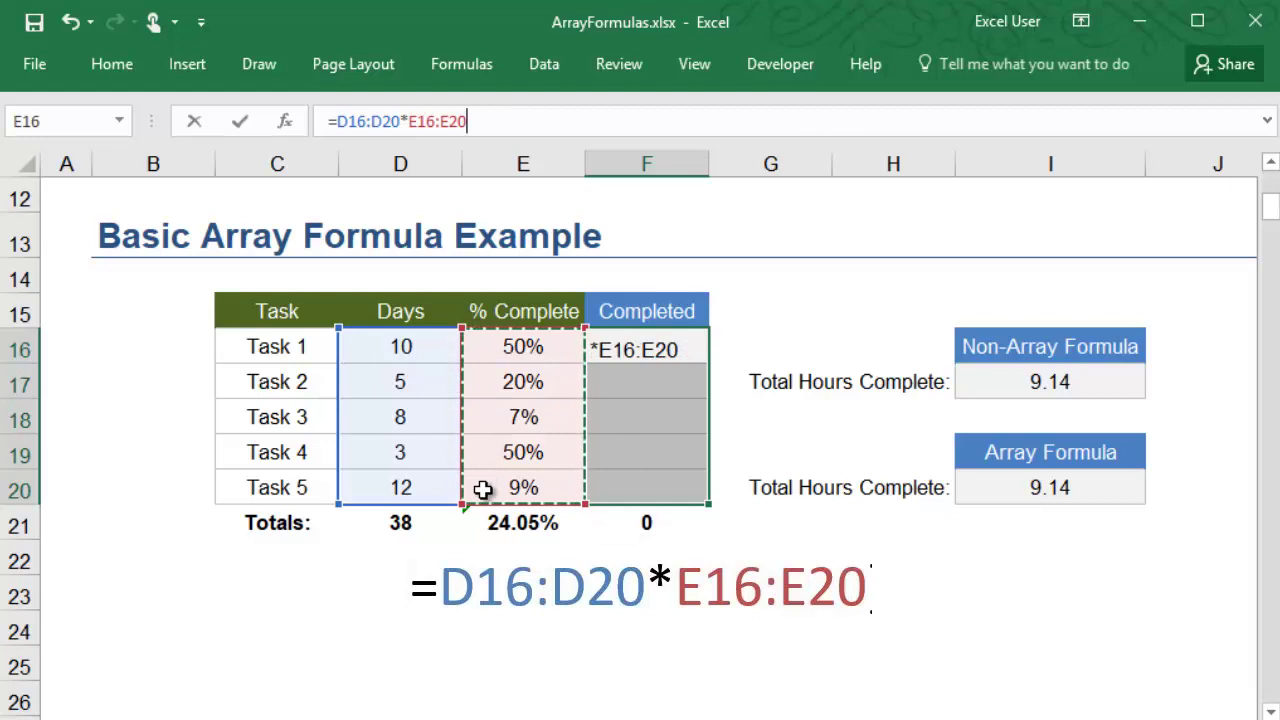
key(ctrl+shift+Return)
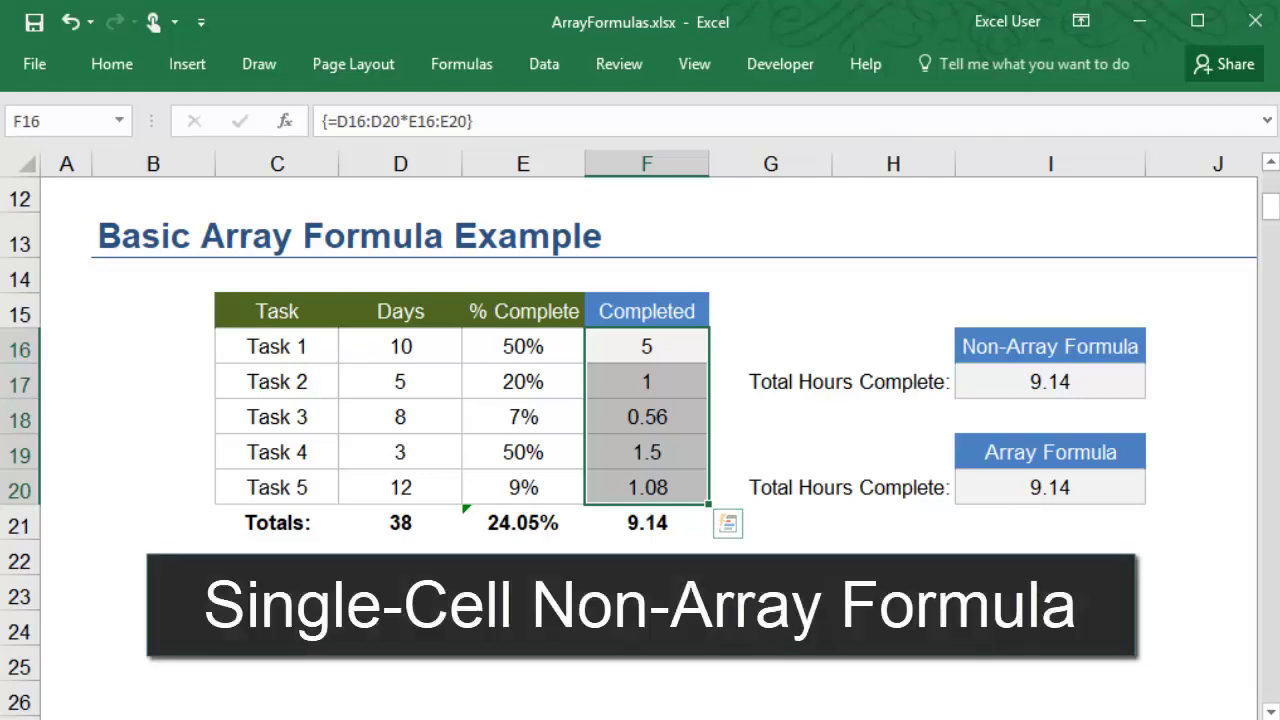
Re-commit the non-array total in I17 as a normal formula.
click(1050, 381)
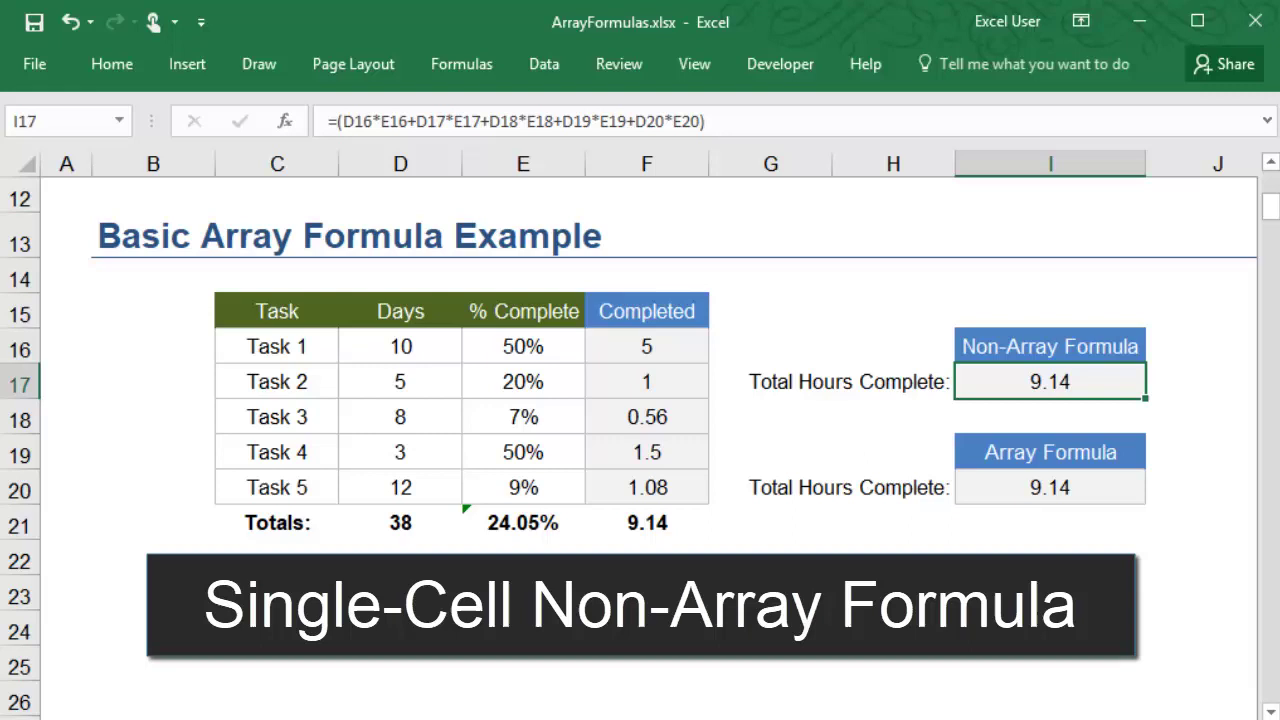
click(706, 121)
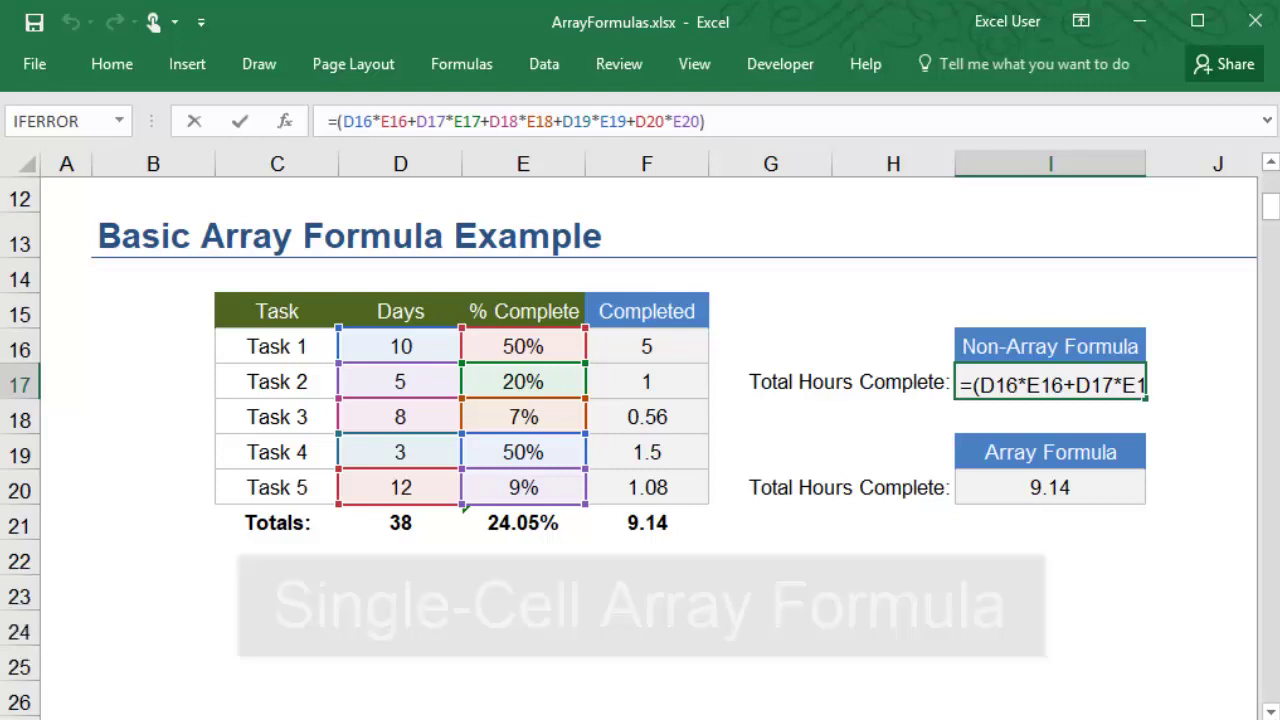
key(ctrl+Return)
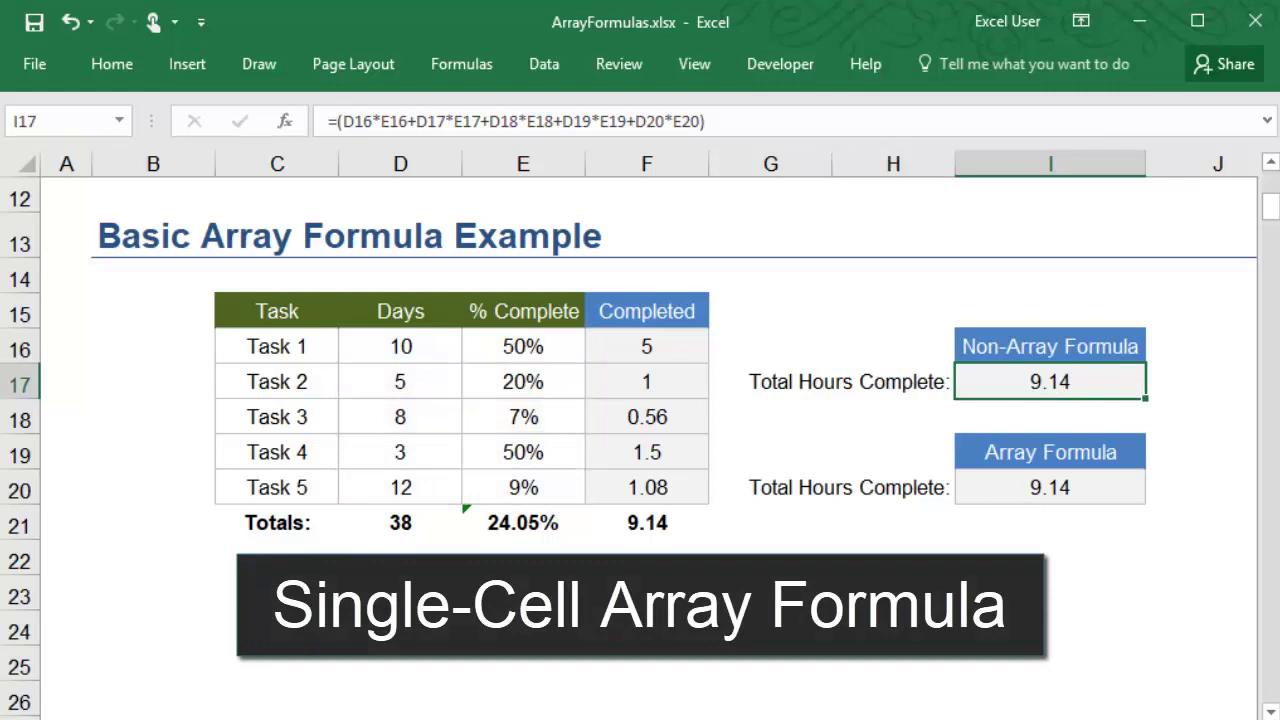
Commit I20's =SUM(D16:D20*E16:E20) as an array formula, showing 9.14.
click(1050, 487)
click(514, 121)
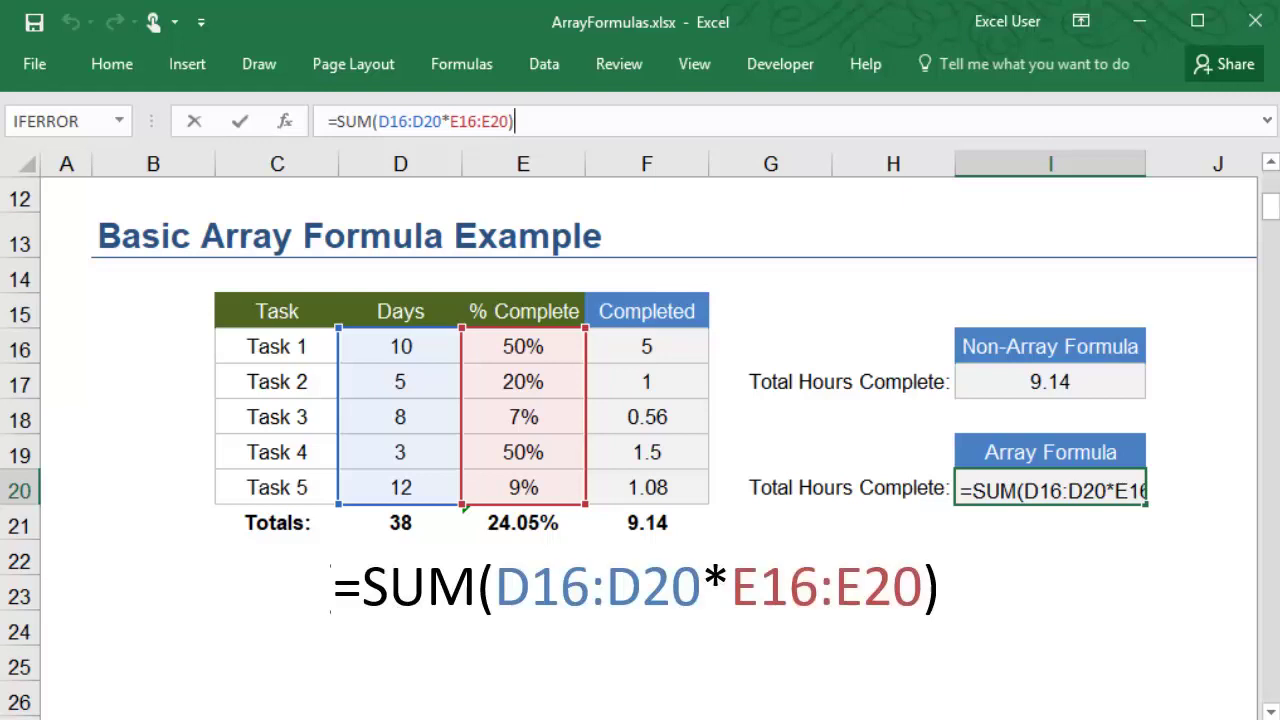
key(End)
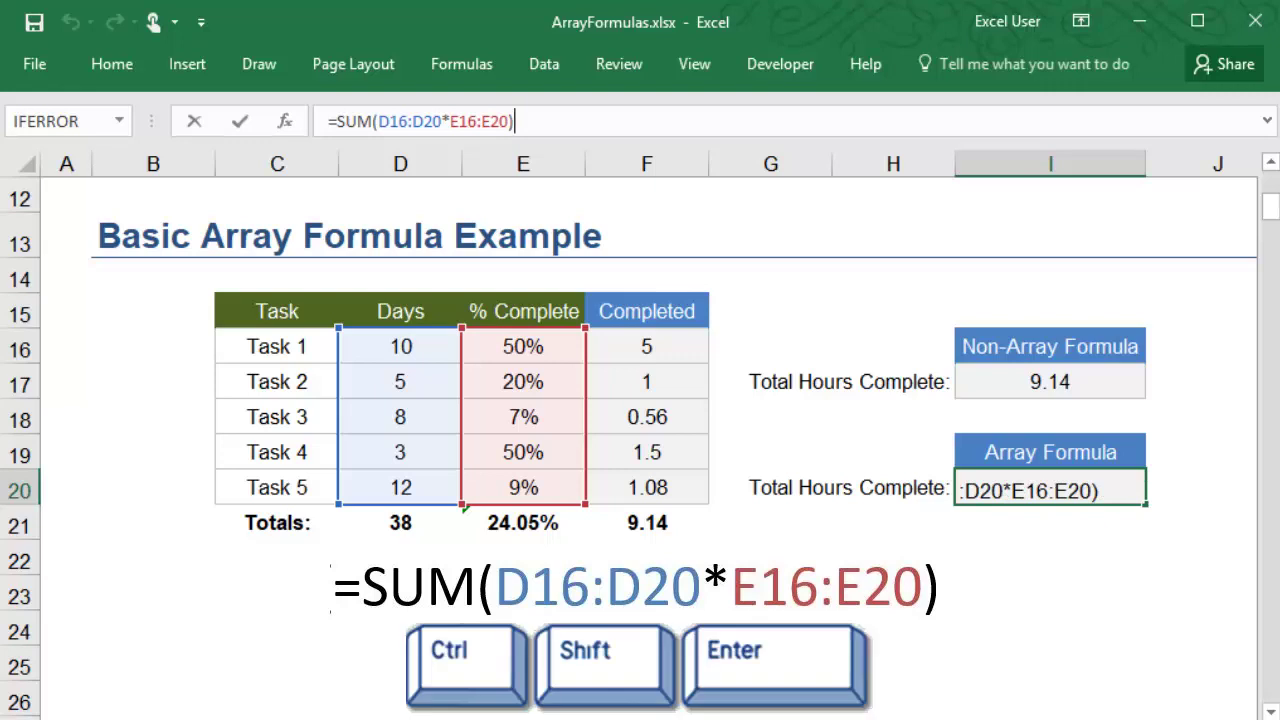
key(ctrl+shift+Return)
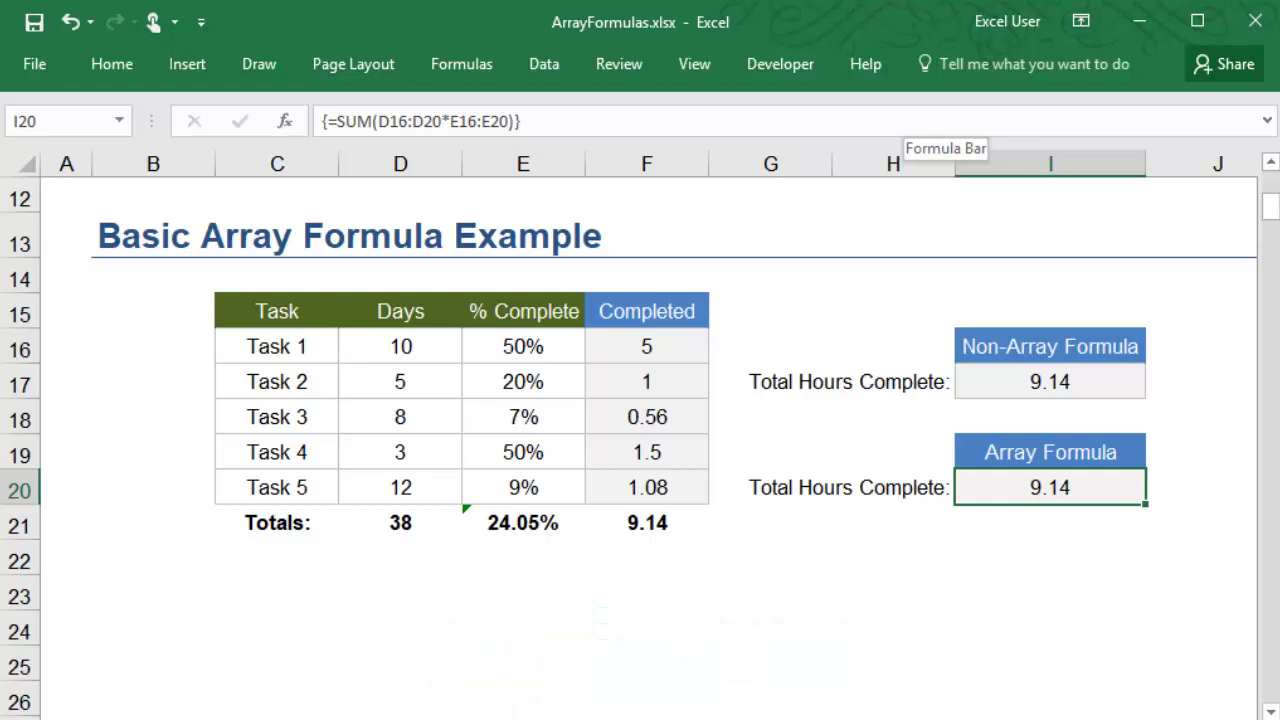
Commit H31's =MAX(IF($D$31:$D$35=G31,$E$31:$E$35,FALSE)) as an array formula, returning $1,000.00.
scroll(640, 440, down, 5)
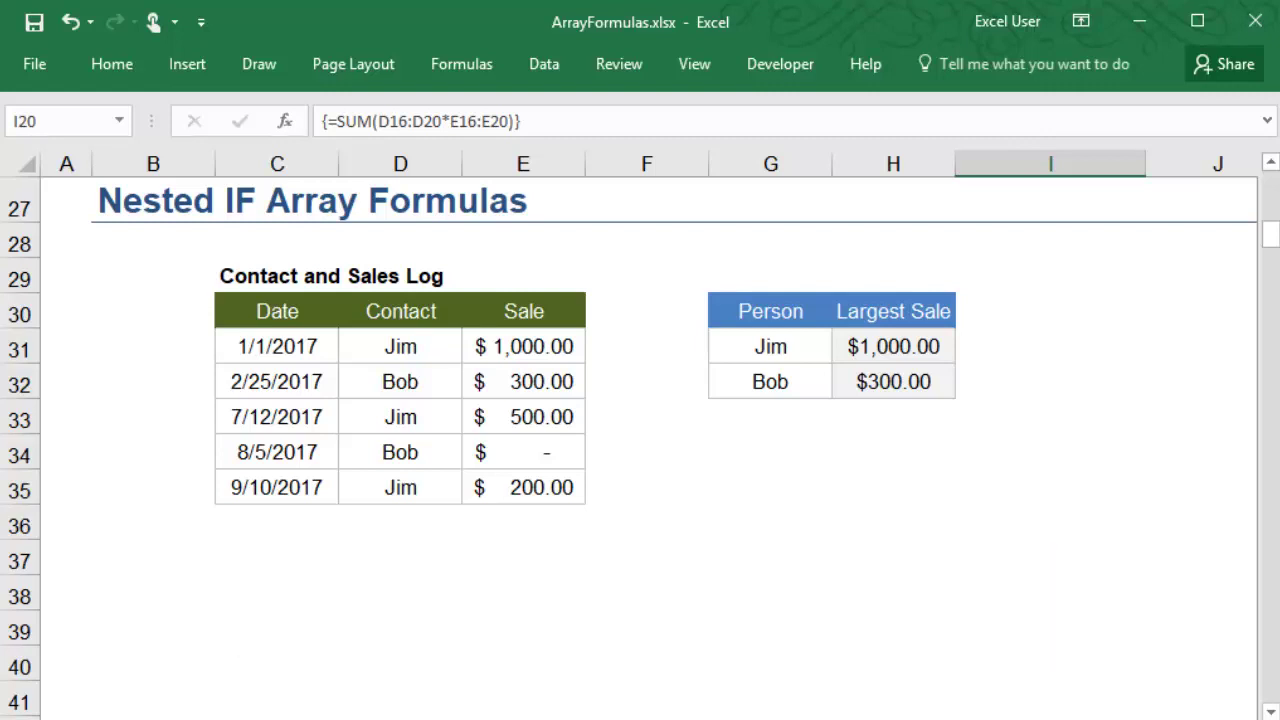
click(893, 346)
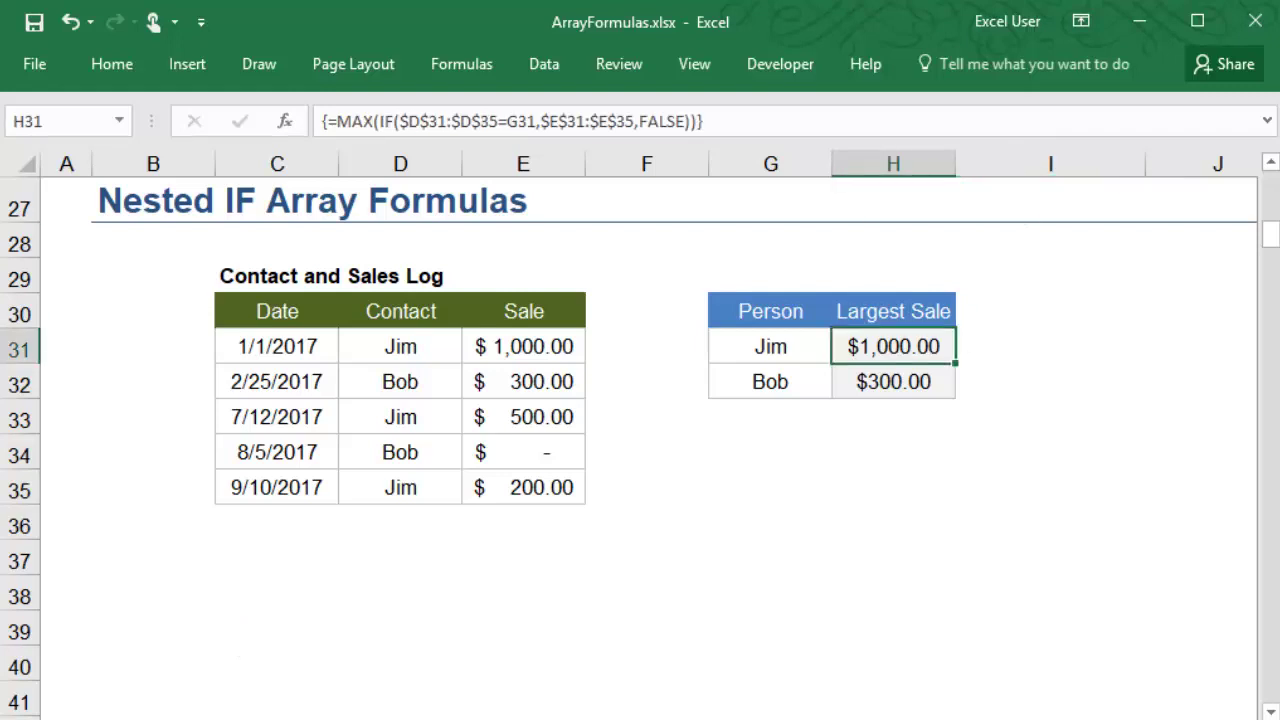
click(700, 121)
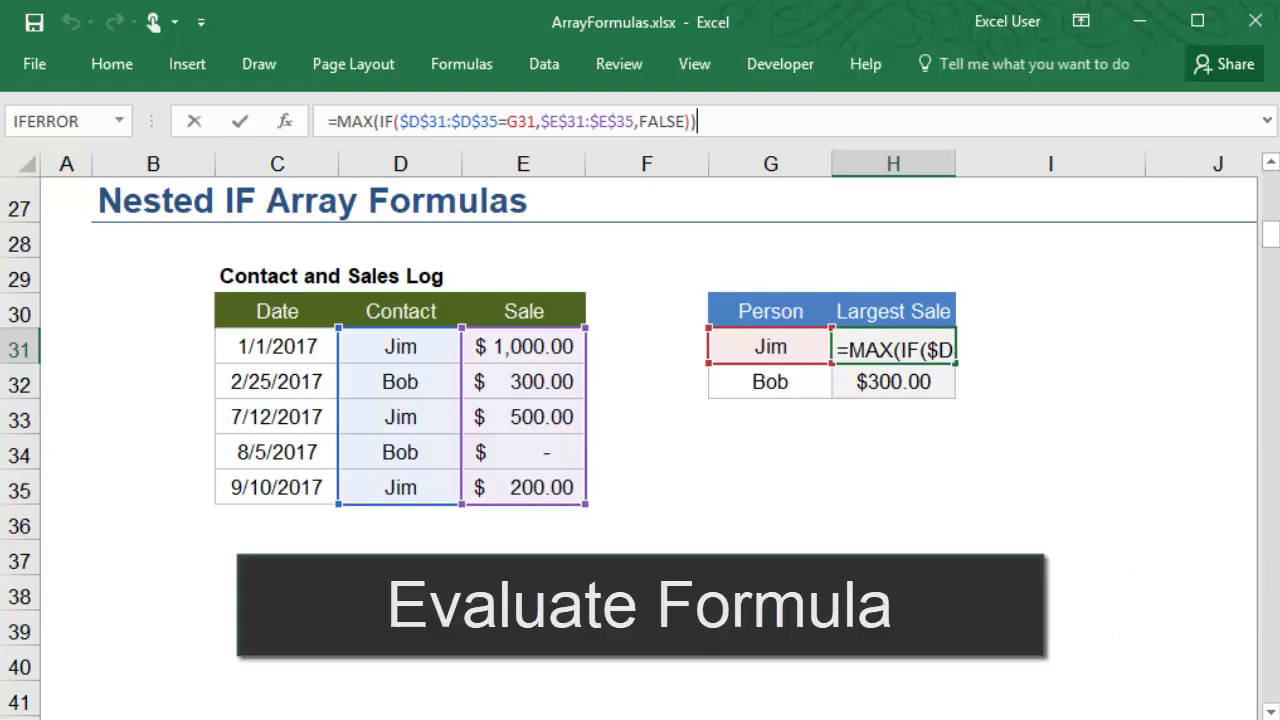
key(ctrl+shift+Return)
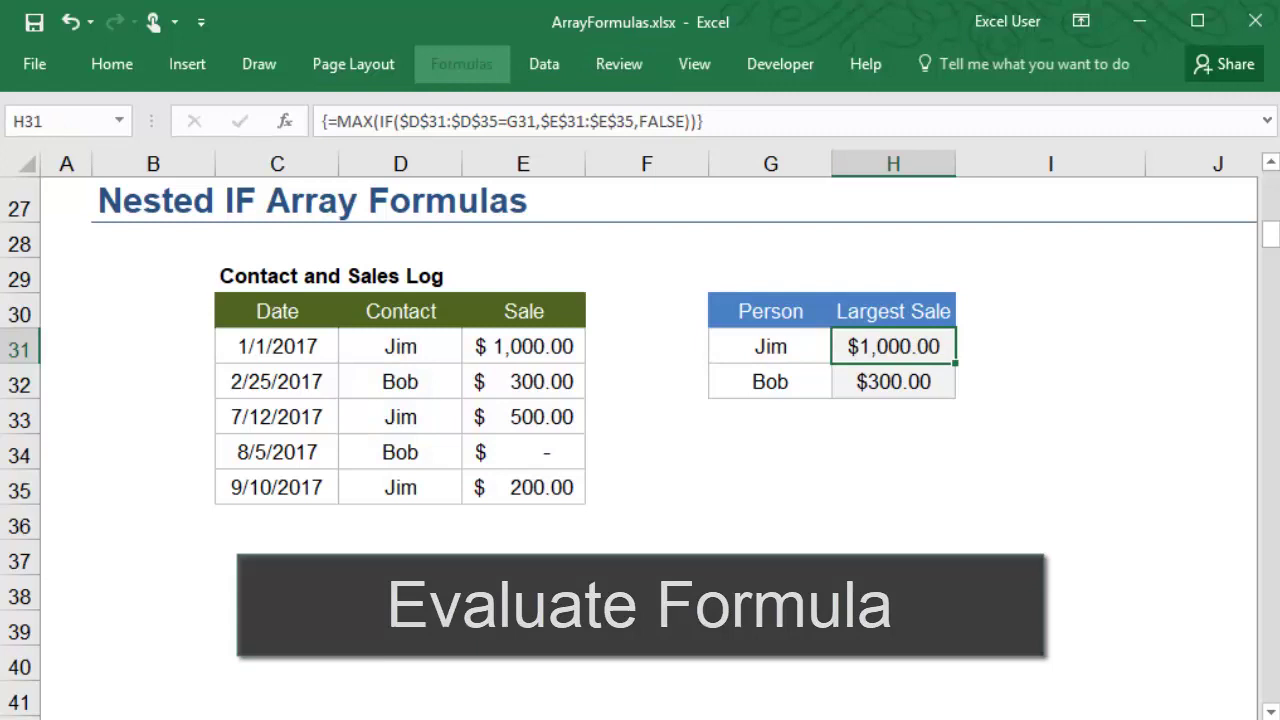
click(461, 63)
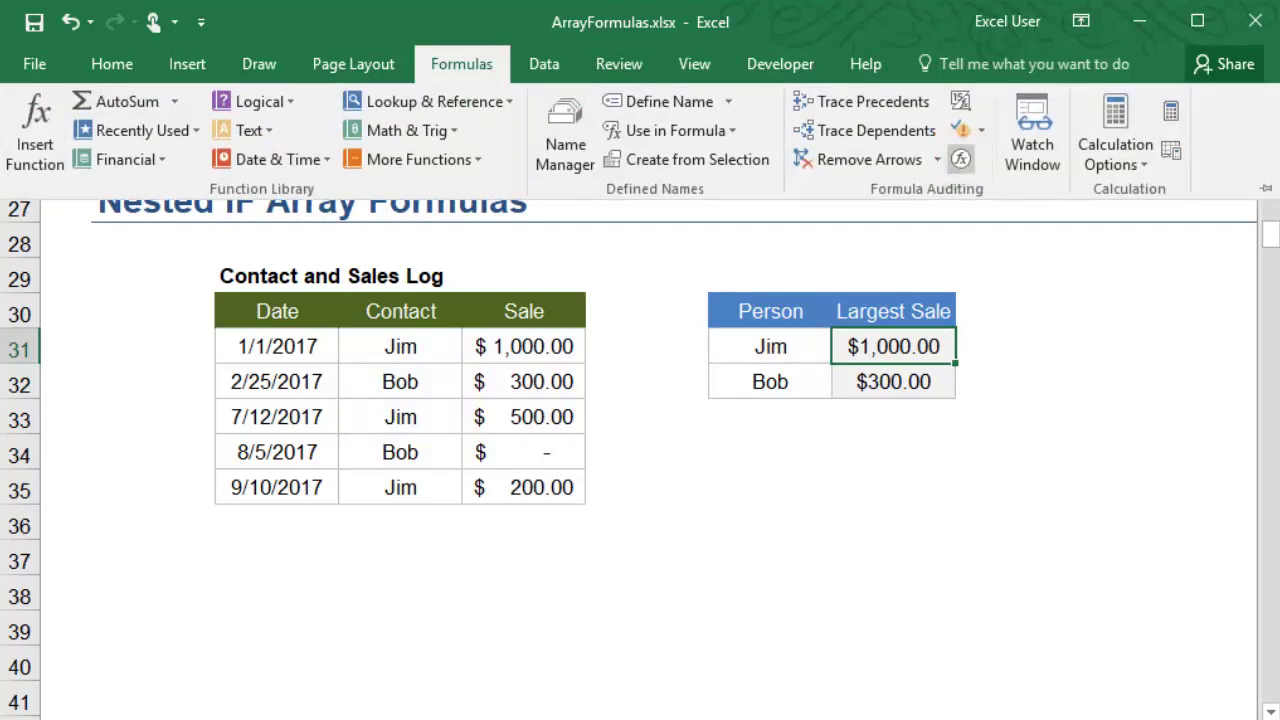
click(960, 158)
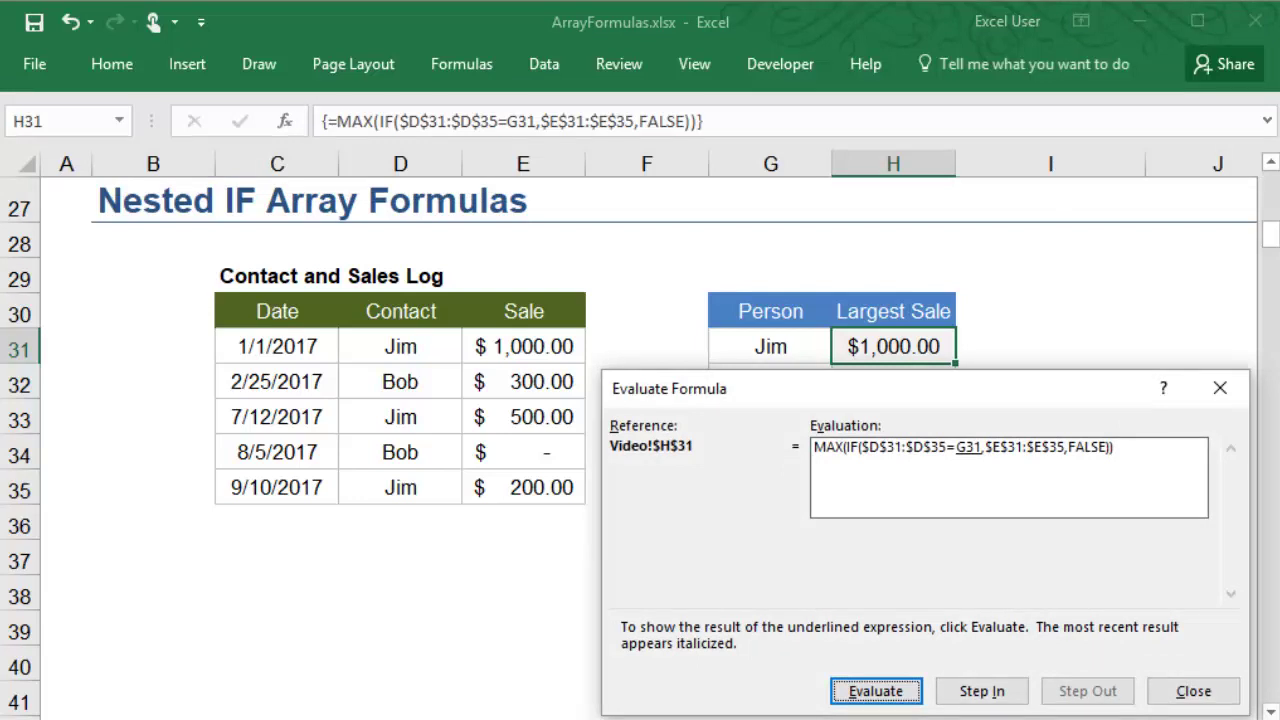
key(Return)
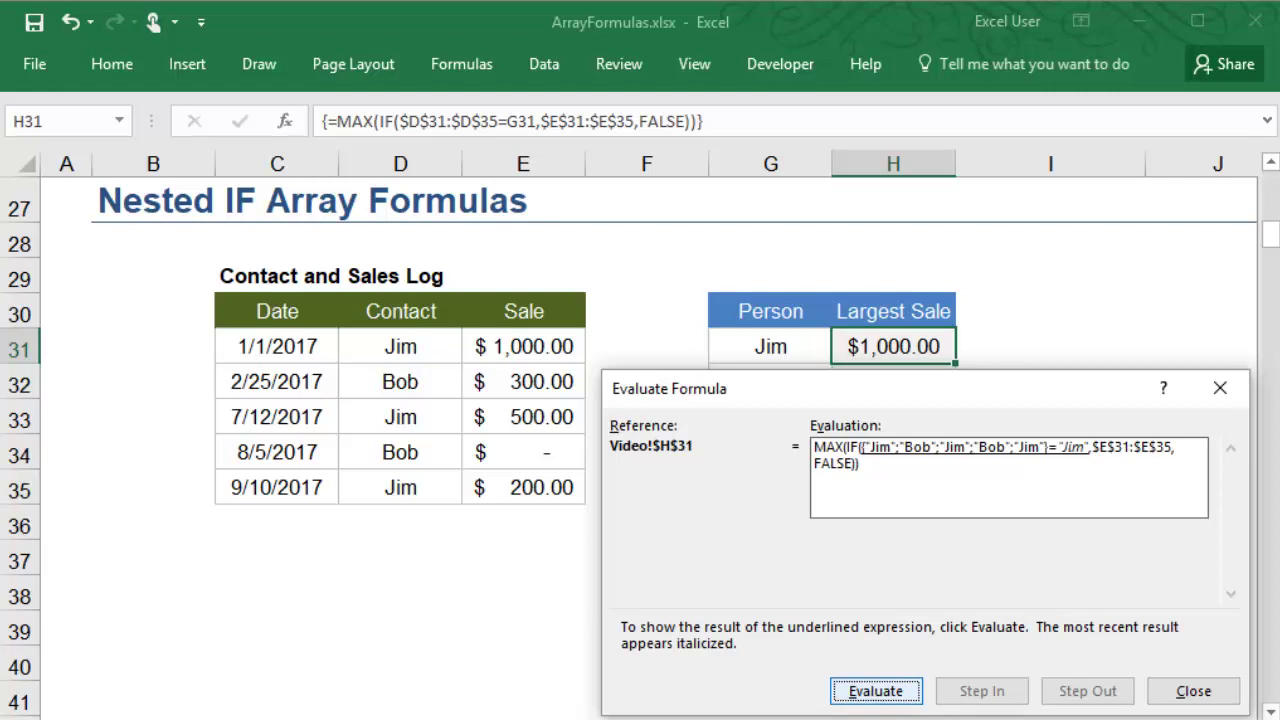
key(Return)
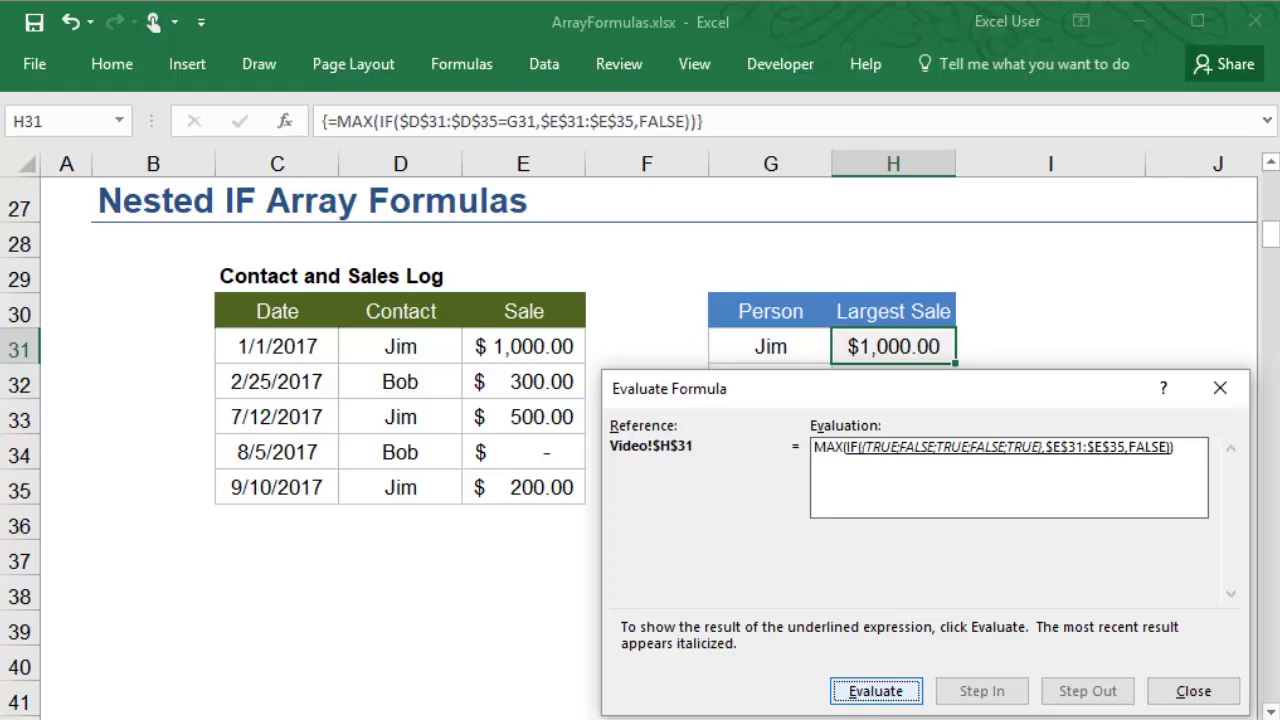
key(Return)
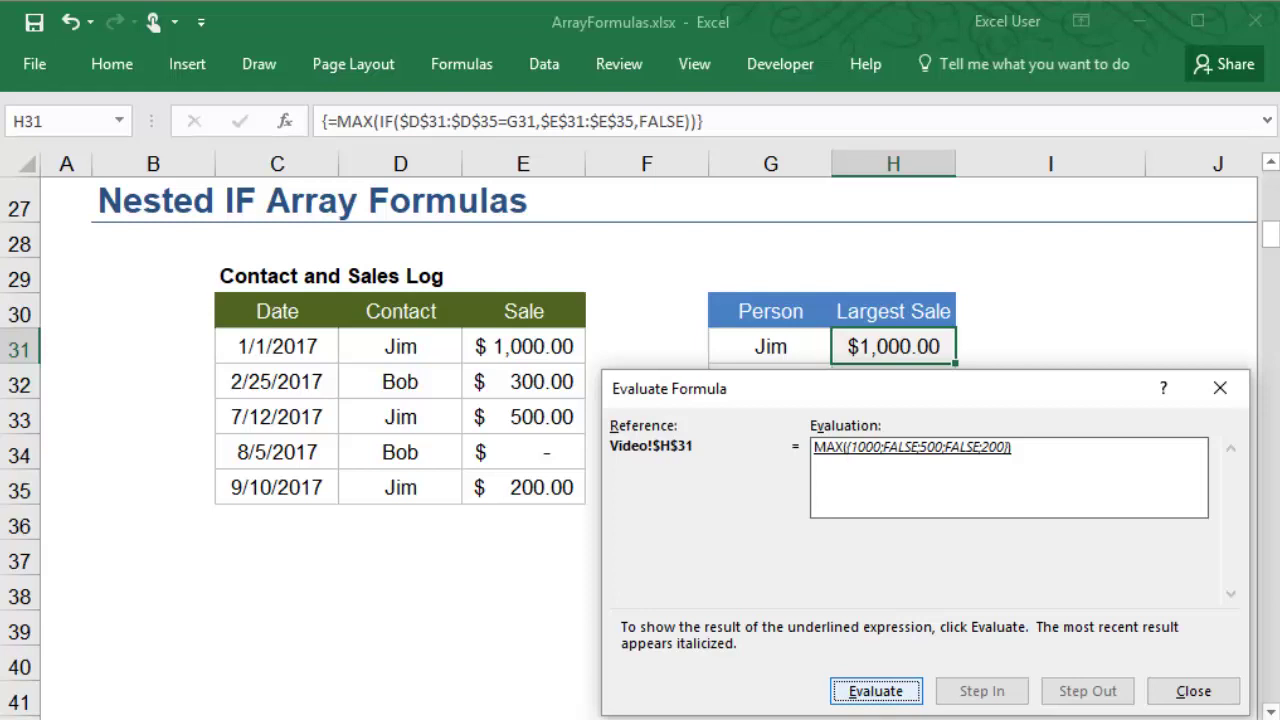
key(Return)
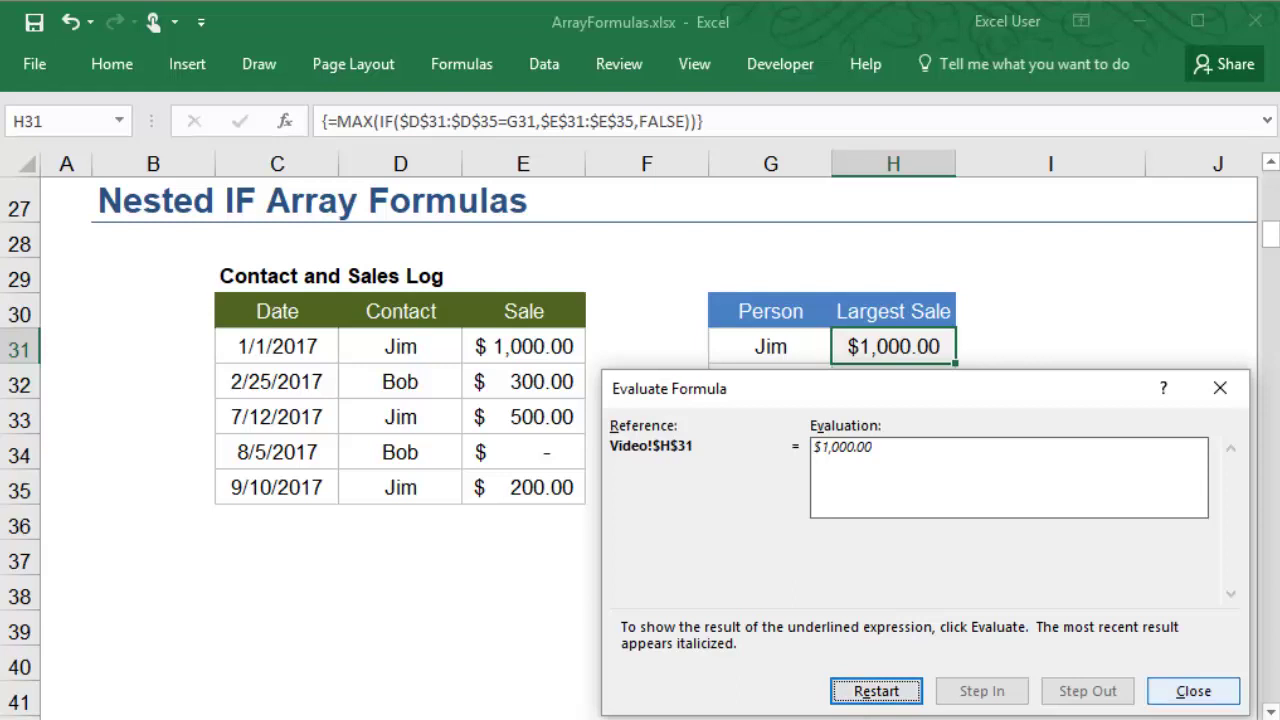
key(Tab)
key(Return)
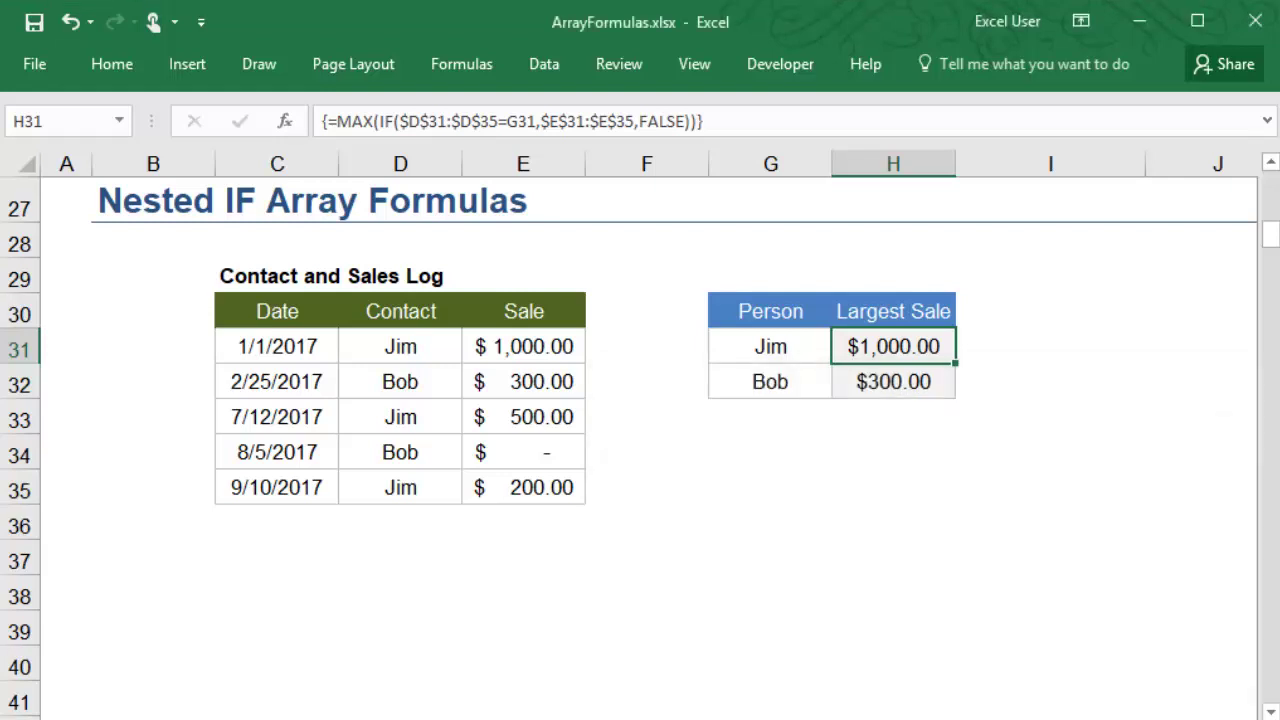